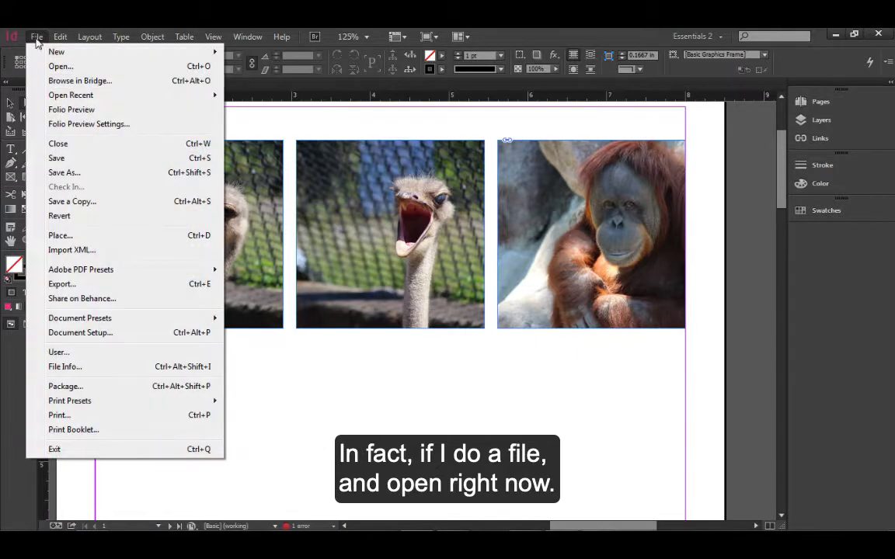
- Open the existing Photo Library.indl from the Lecture Materials folder, look over its contents, and close it again
left_click(58, 66)
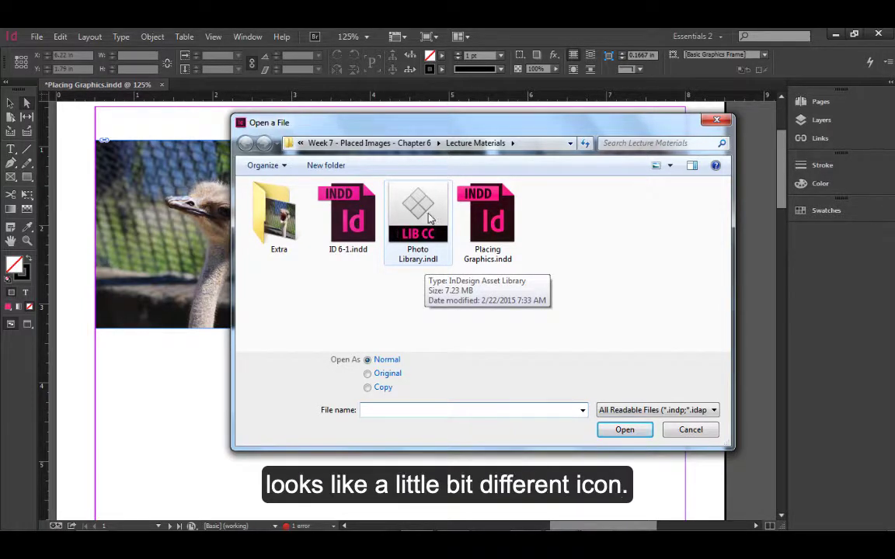
left_click(428, 258)
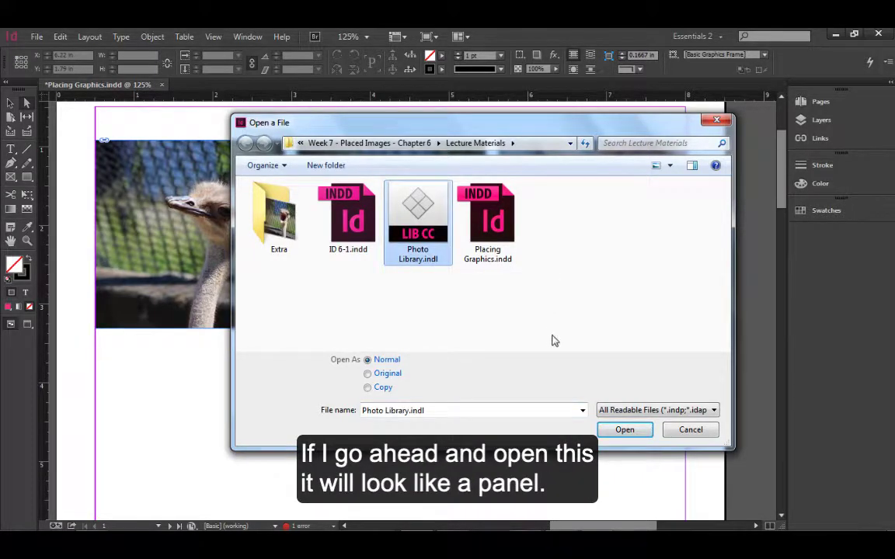
left_click(622, 430)
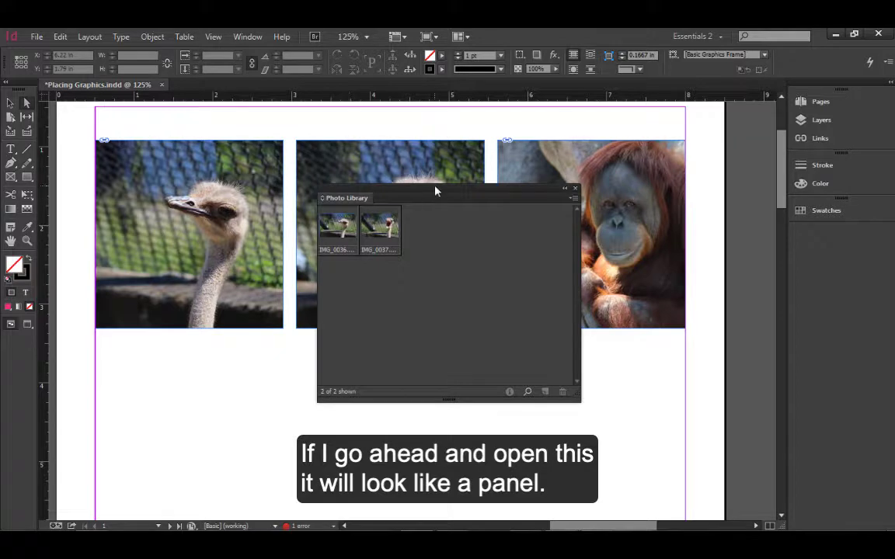
left_click_drag(435, 191, 594, 241)
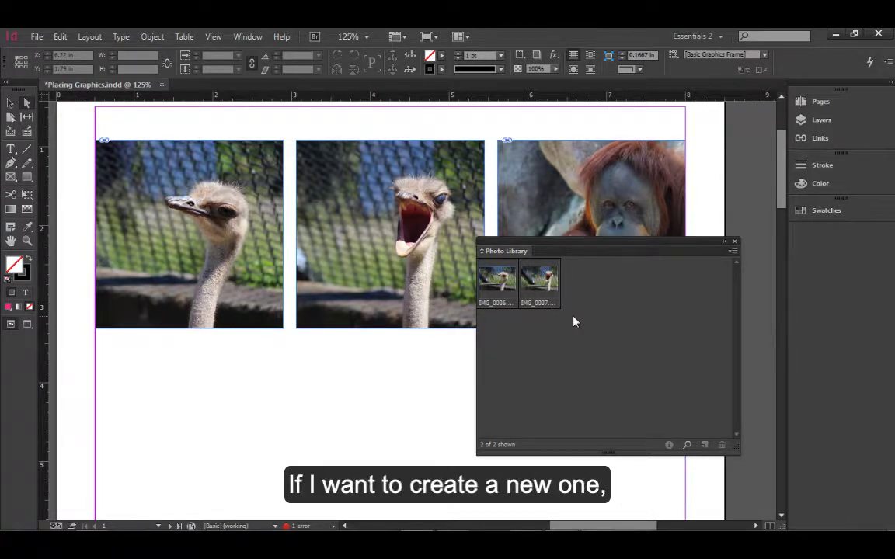
left_click(734, 243)
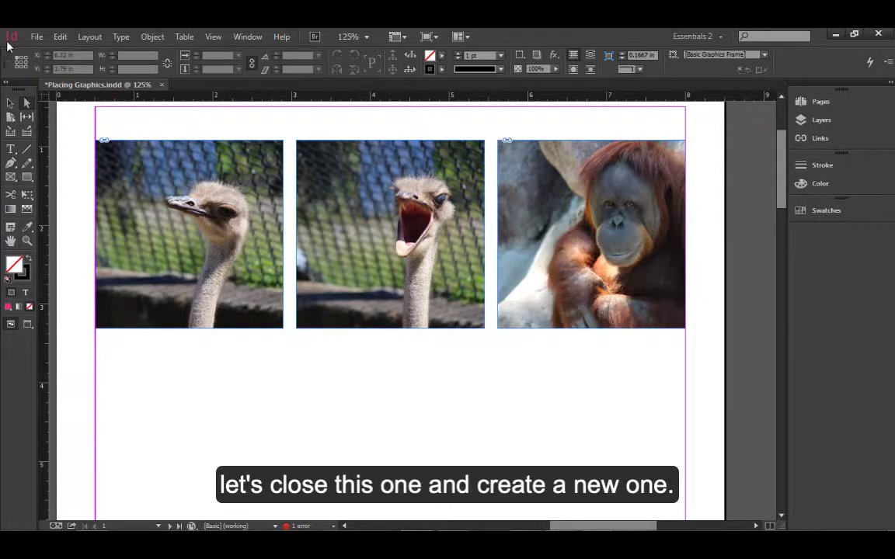
- Create a new library file named example in the Lecture Materials folder
left_click(37, 36)
mouse_move(136, 51)
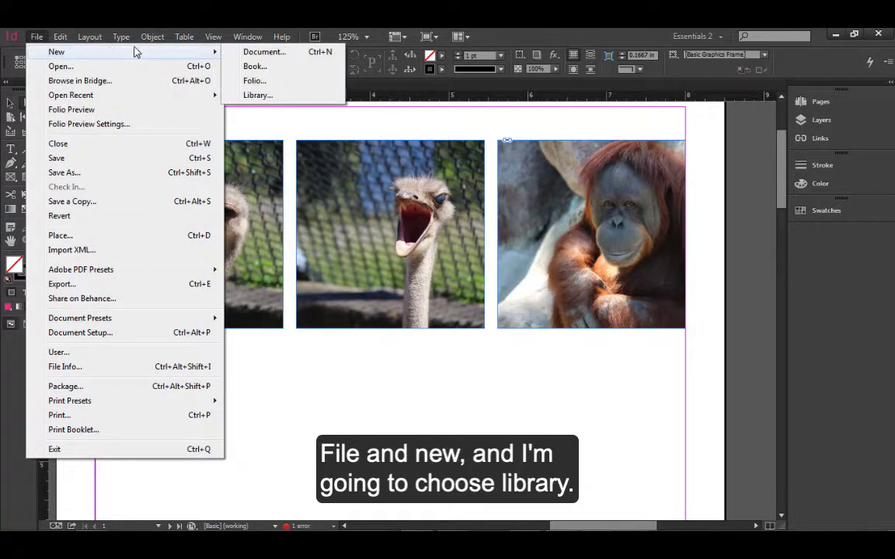
left_click(261, 95)
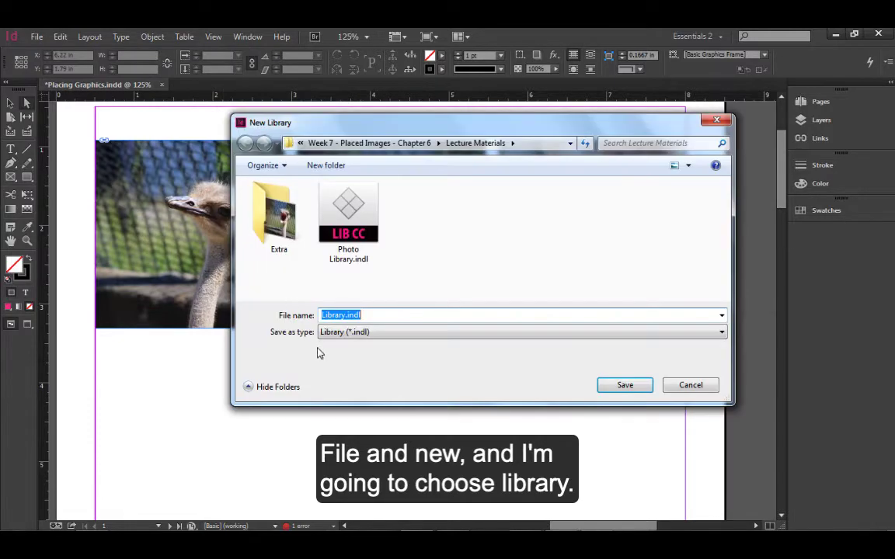
left_click_drag(346, 315, 313, 317)
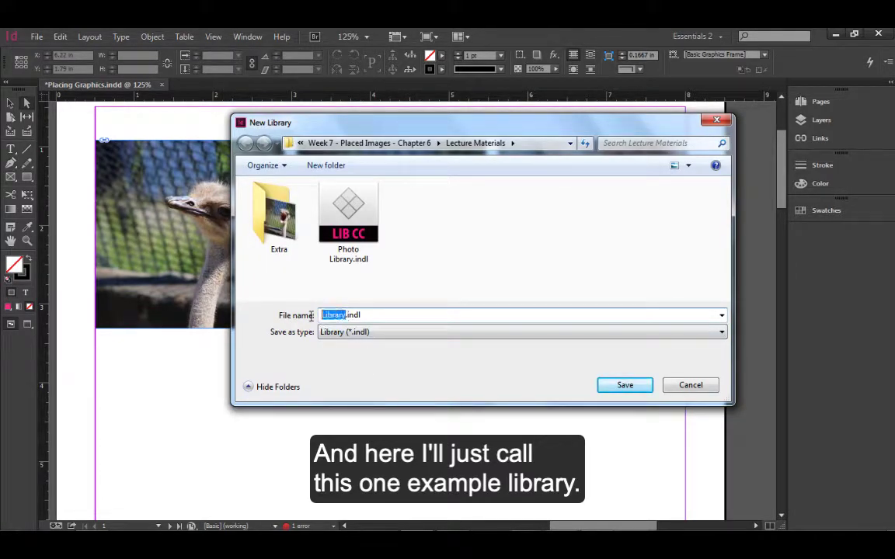
type("example")
key("Return")
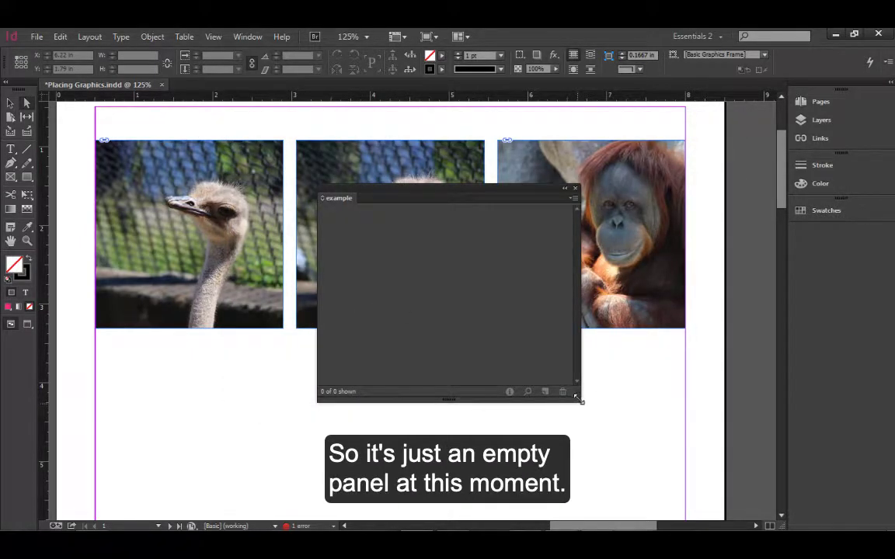
- Make the empty example library narrower, move it clear of the ostrich photos, and add the page's three animal images as separate items
left_click_drag(576, 399, 535, 421)
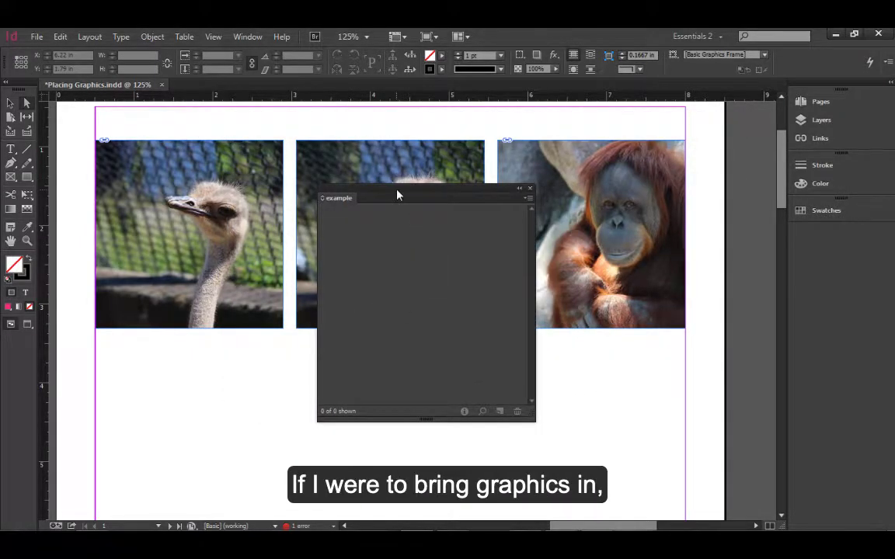
left_click_drag(397, 195, 605, 226)
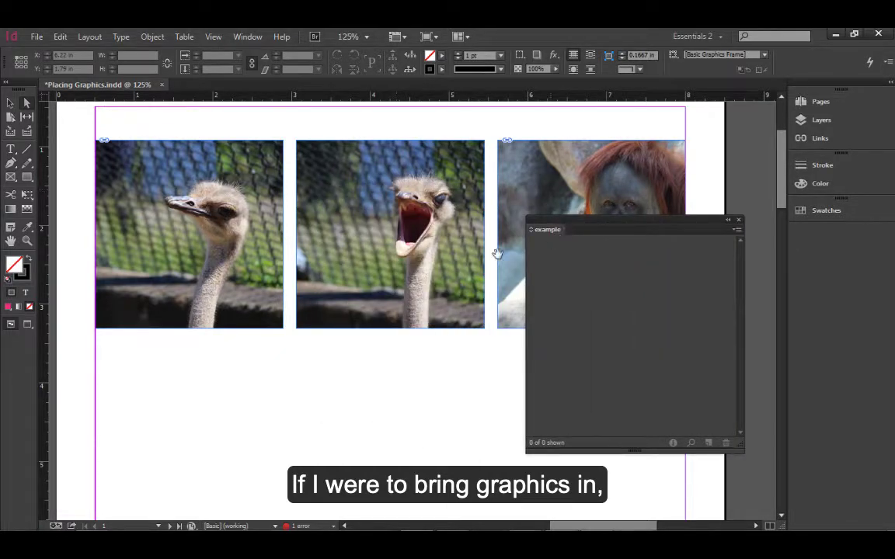
left_click(225, 289)
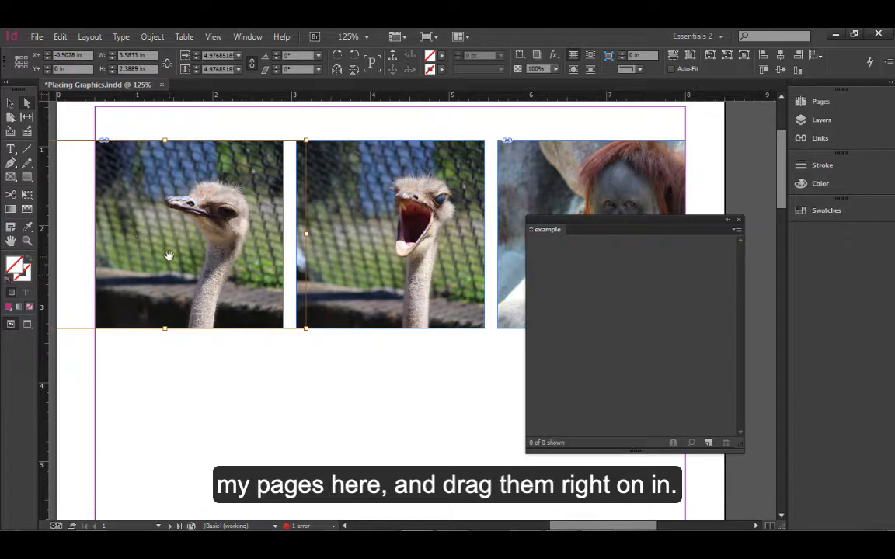
left_click_drag(169, 254, 575, 353)
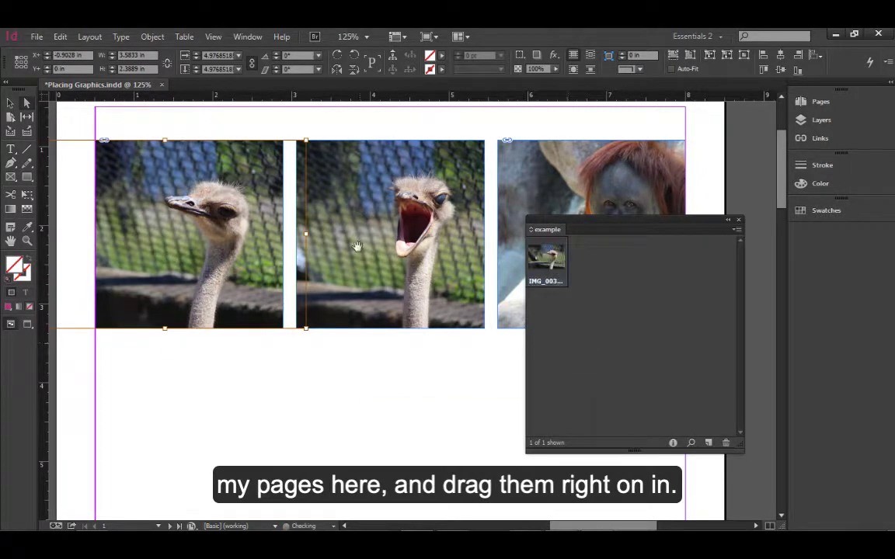
left_click_drag(358, 247, 553, 325)
left_click_drag(514, 163, 647, 388)
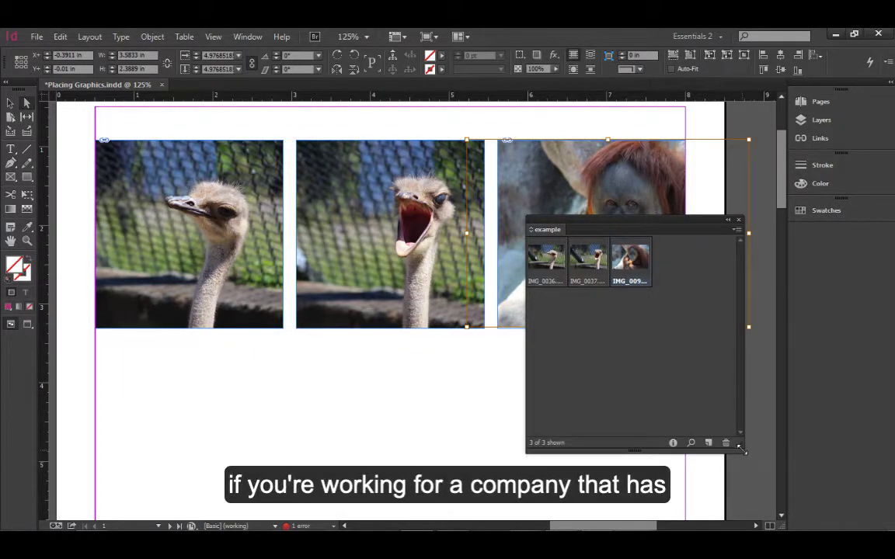
- Shrink and reposition the example library to uncover more of the page, and add all items on page 1 as one combined entry
left_click_drag(743, 404, 687, 426)
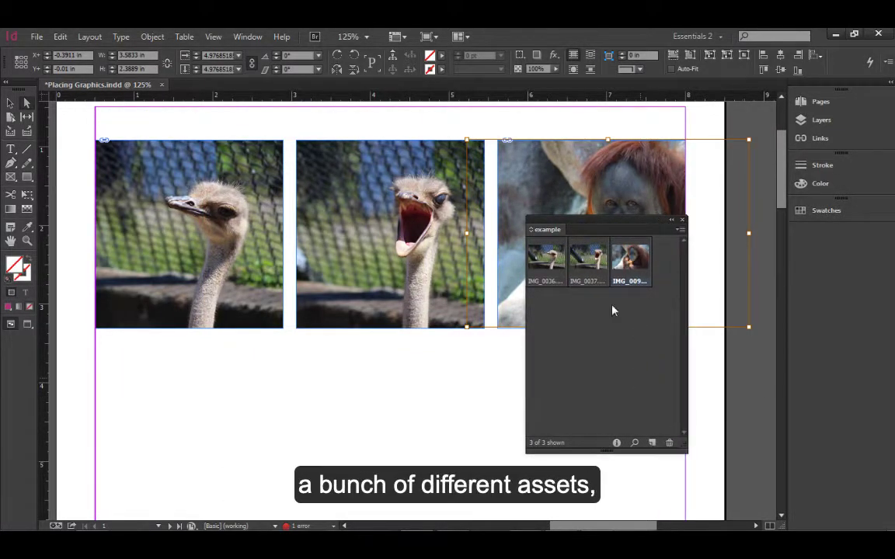
left_click(490, 410)
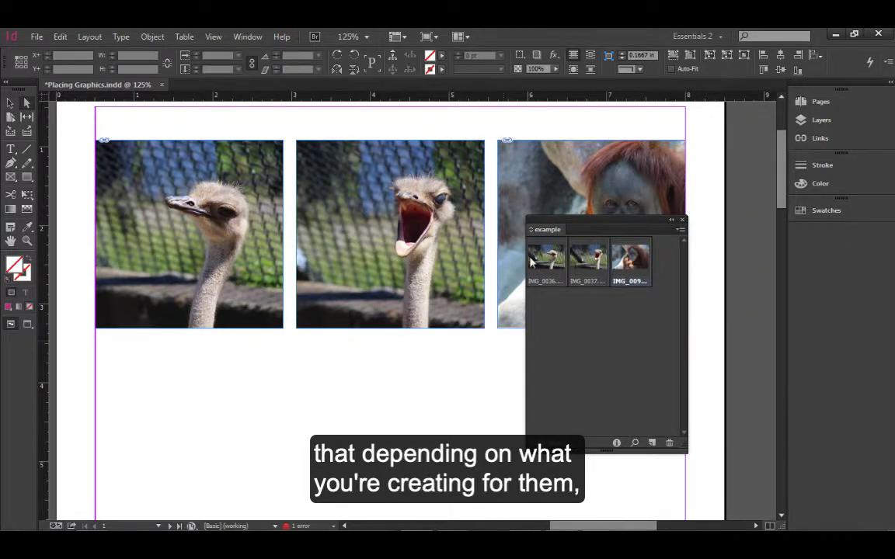
left_click_drag(582, 225, 640, 259)
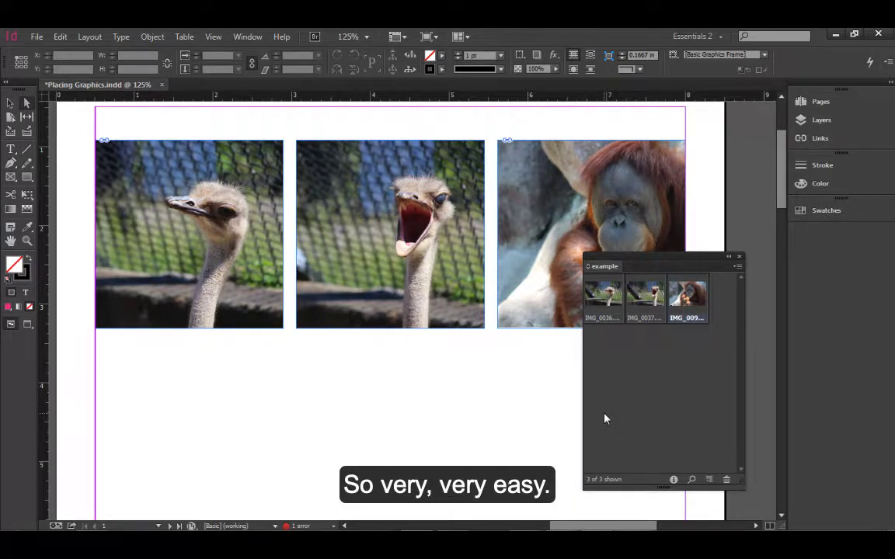
left_click(738, 268)
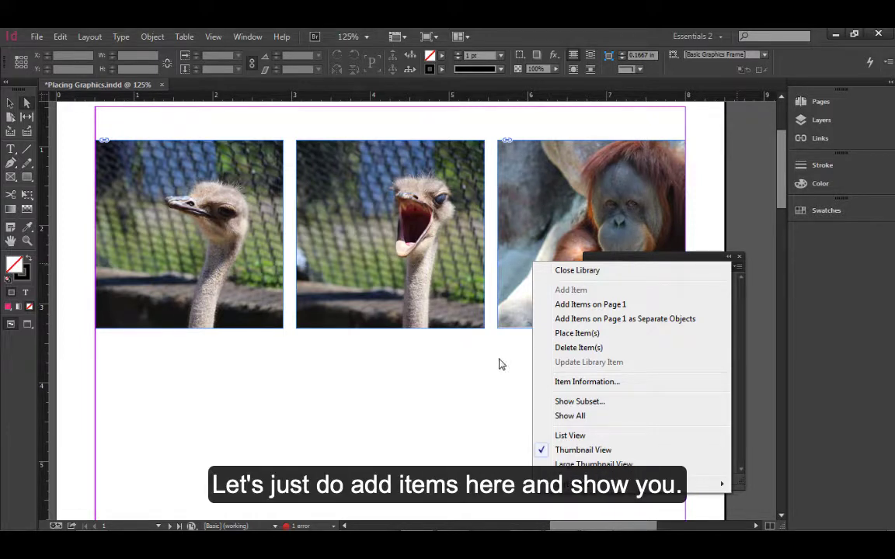
left_click(584, 304)
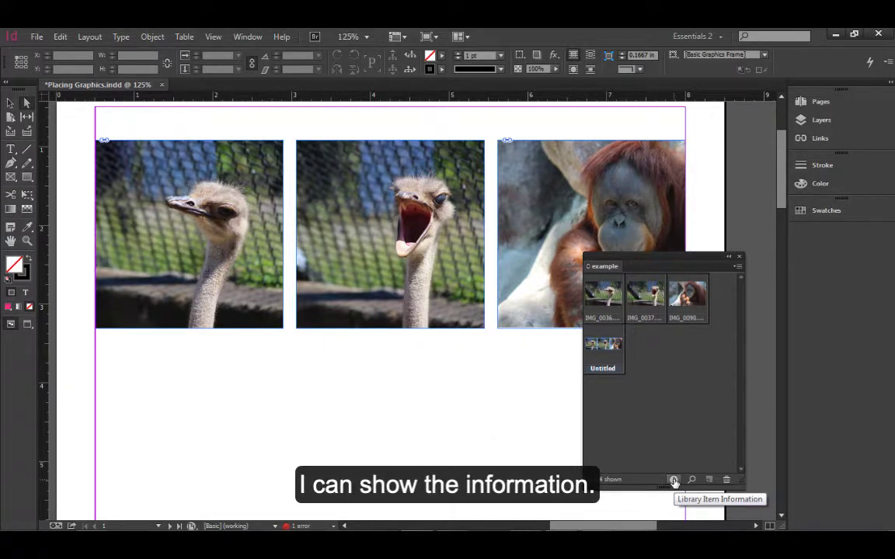
- Examine the item information and available object types for the orangutan image in the library, leaving them unchanged
left_click(688, 294)
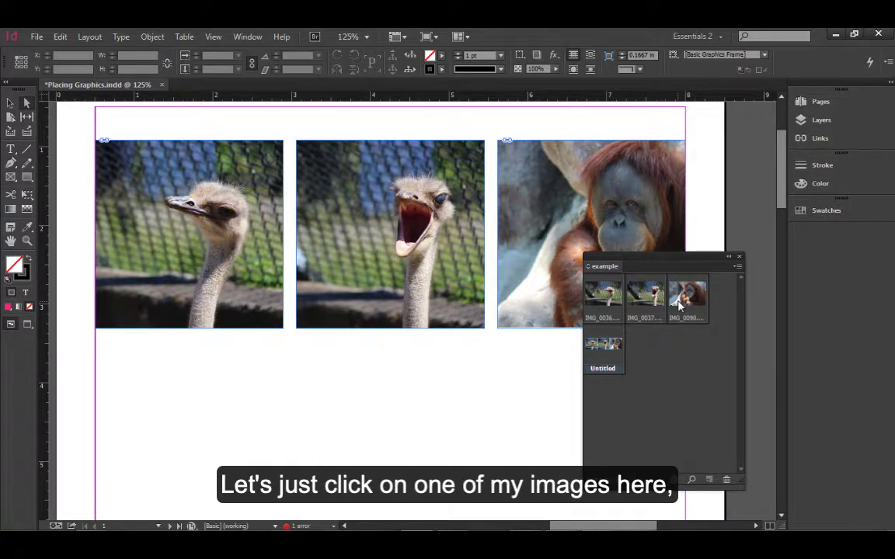
left_click(674, 480)
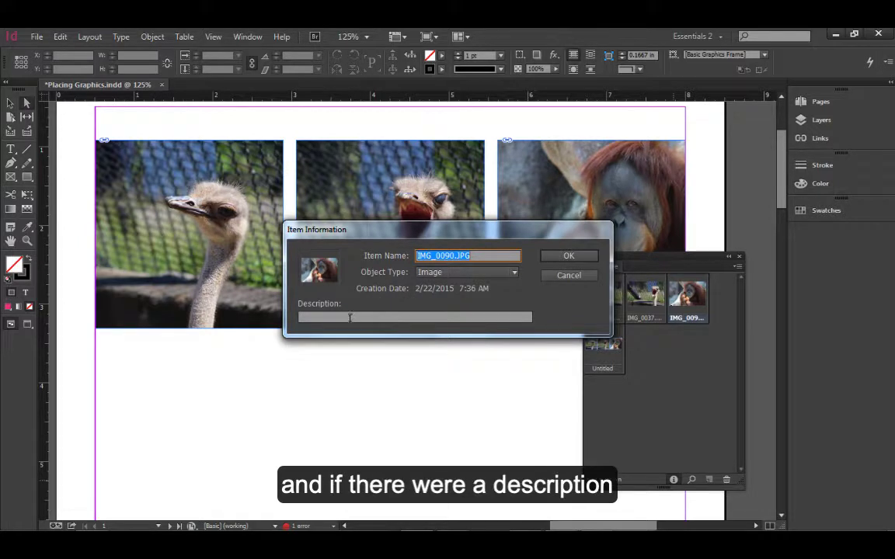
left_click(426, 273)
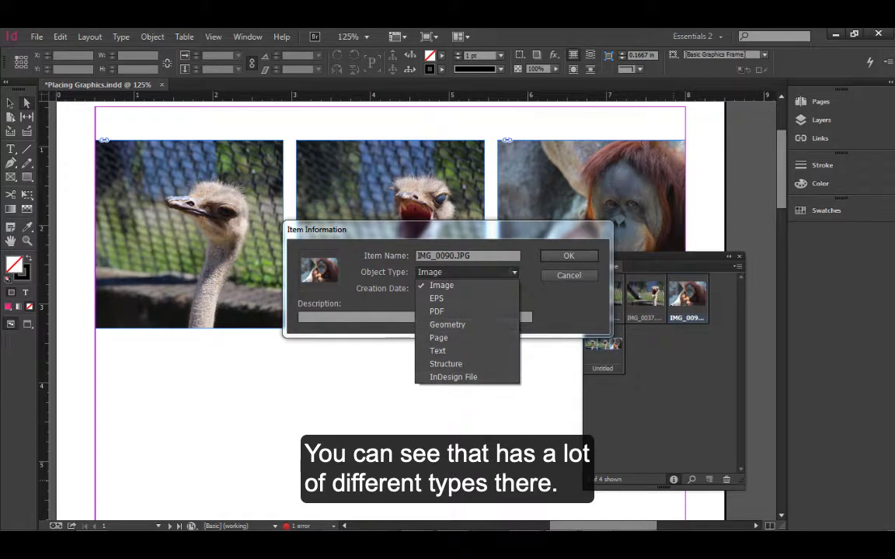
left_click(585, 306)
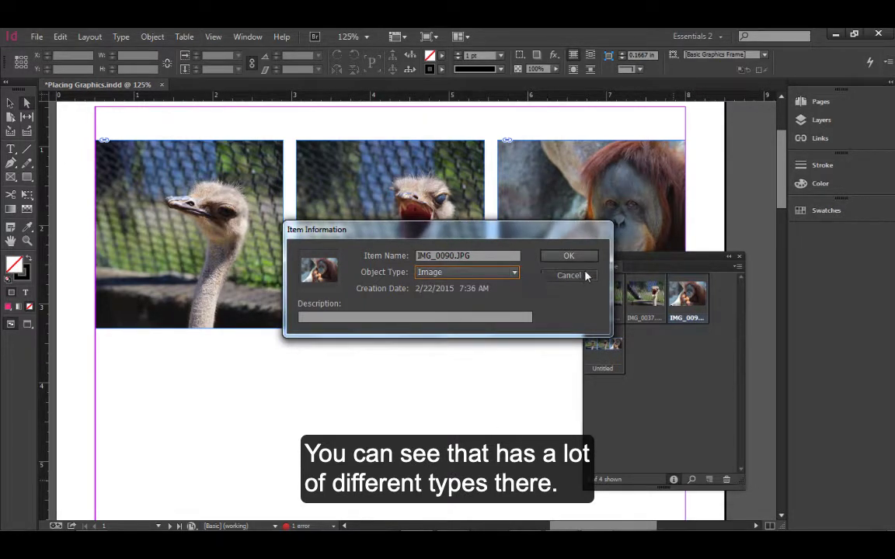
left_click(587, 275)
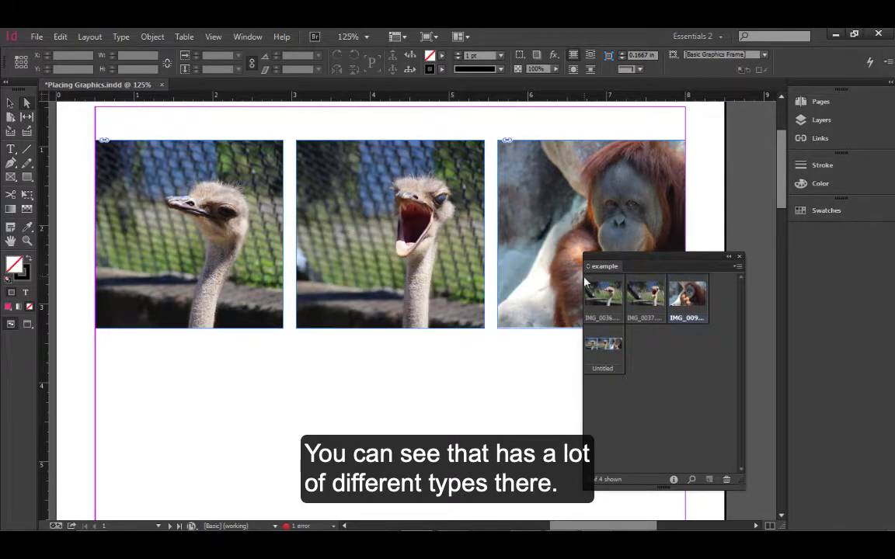
- Review the Show Subset search parameters for the library without running a search, and shift the library off the orangutan photo
left_click(694, 482)
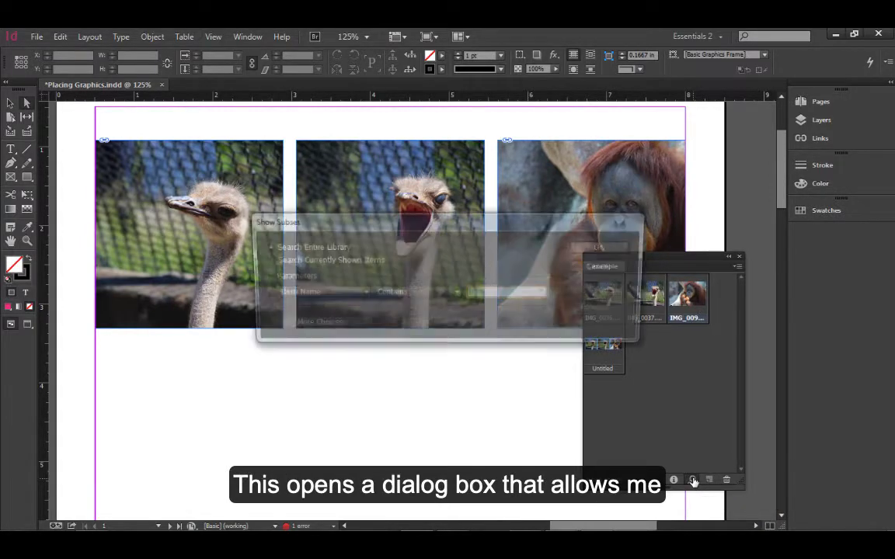
left_click_drag(331, 225, 231, 231)
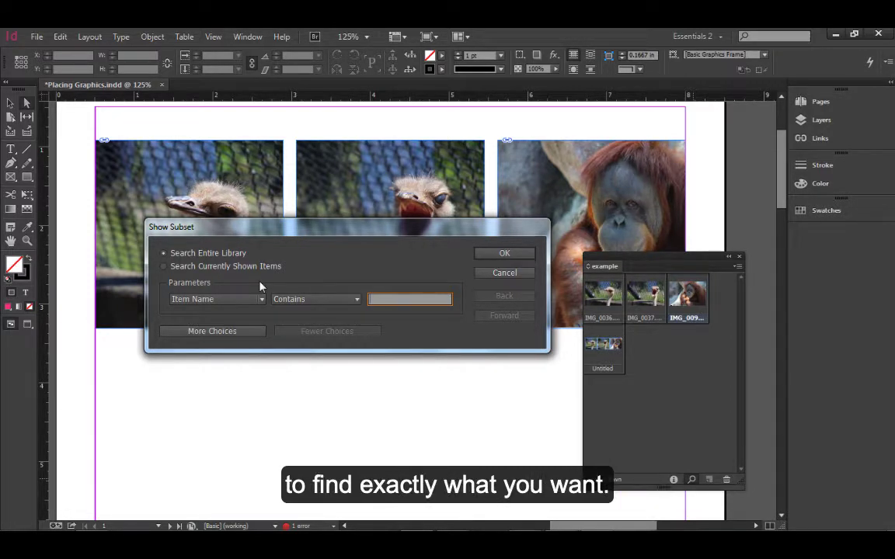
left_click(493, 273)
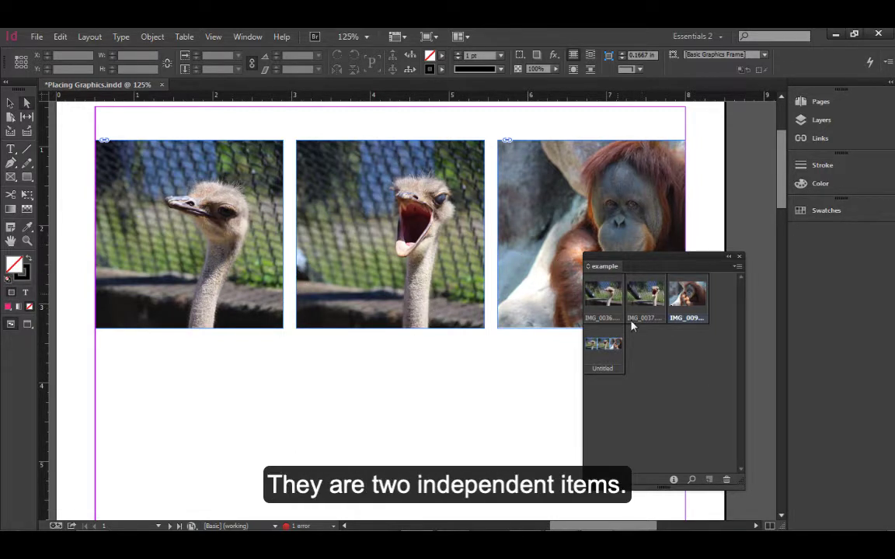
left_click_drag(636, 265, 666, 266)
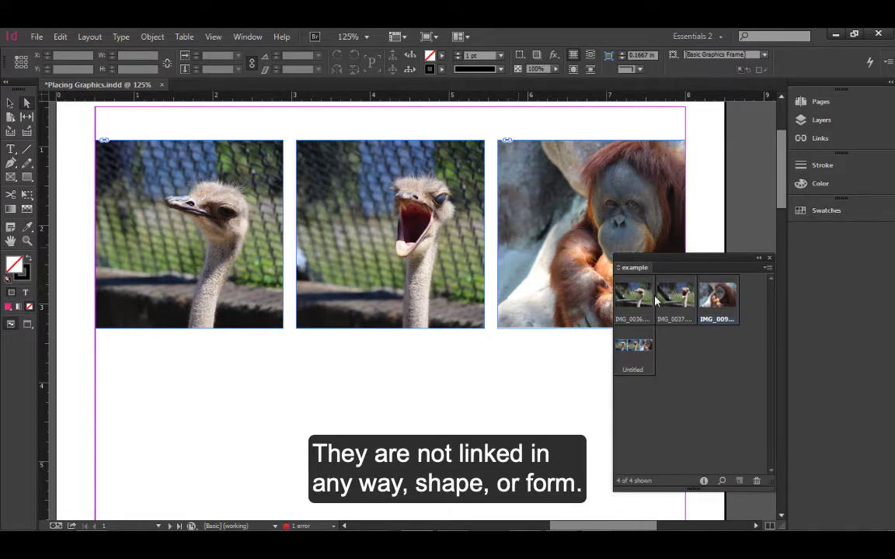